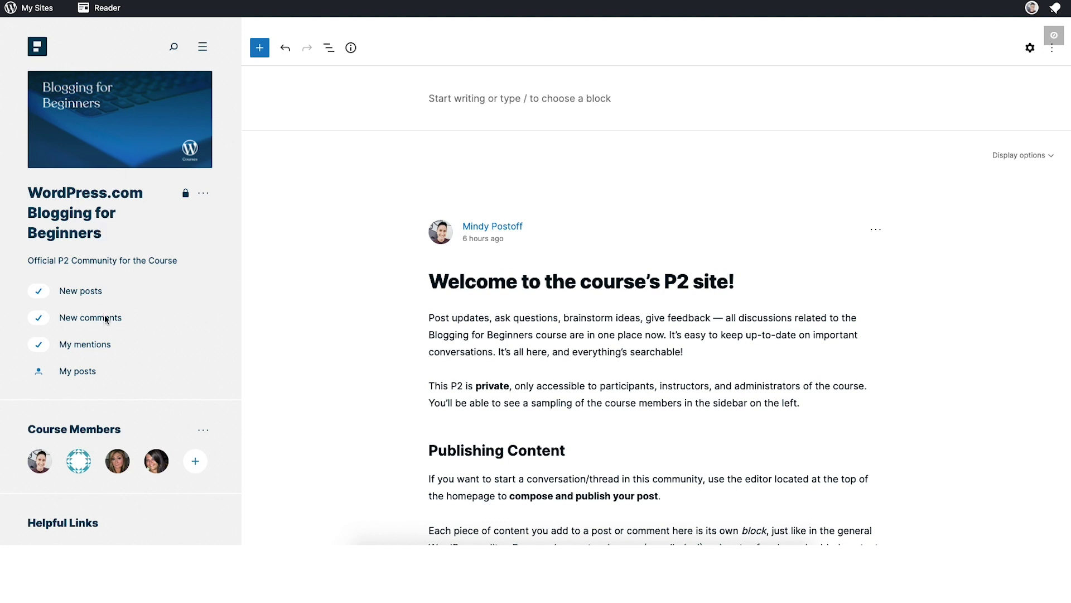
Point out the New posts and New comments filters, then scroll down the welcome post
left_click(122, 297)
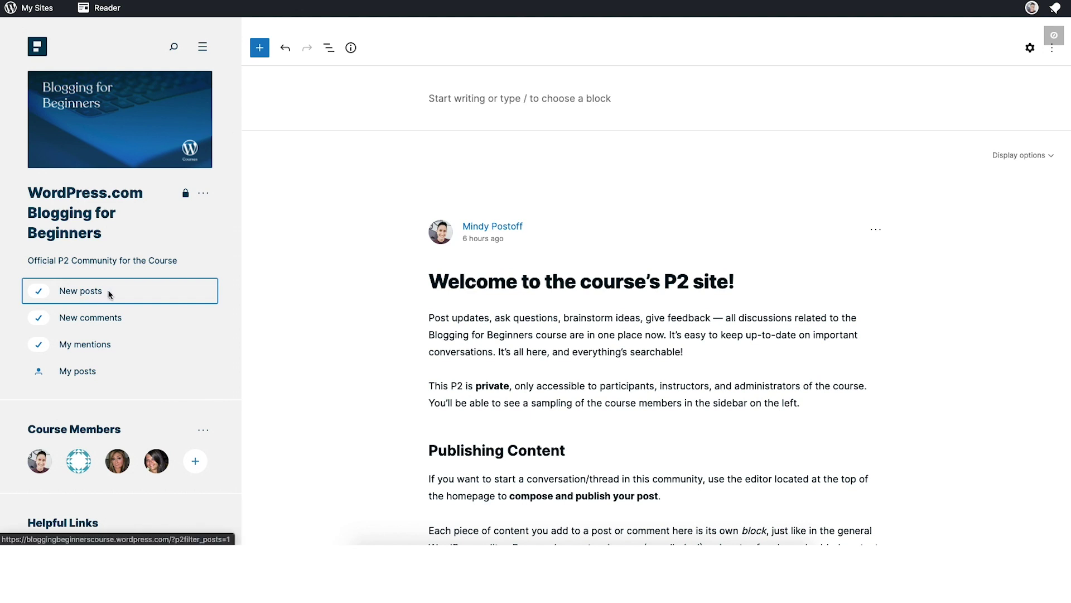
left_click(102, 319)
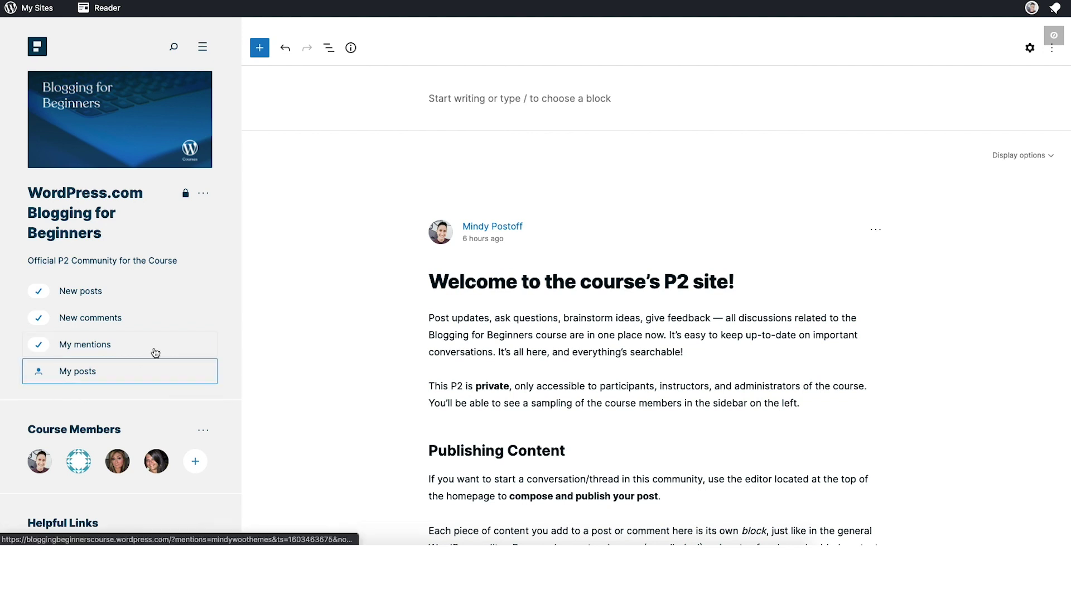
scroll(219, 357, "down", 2)
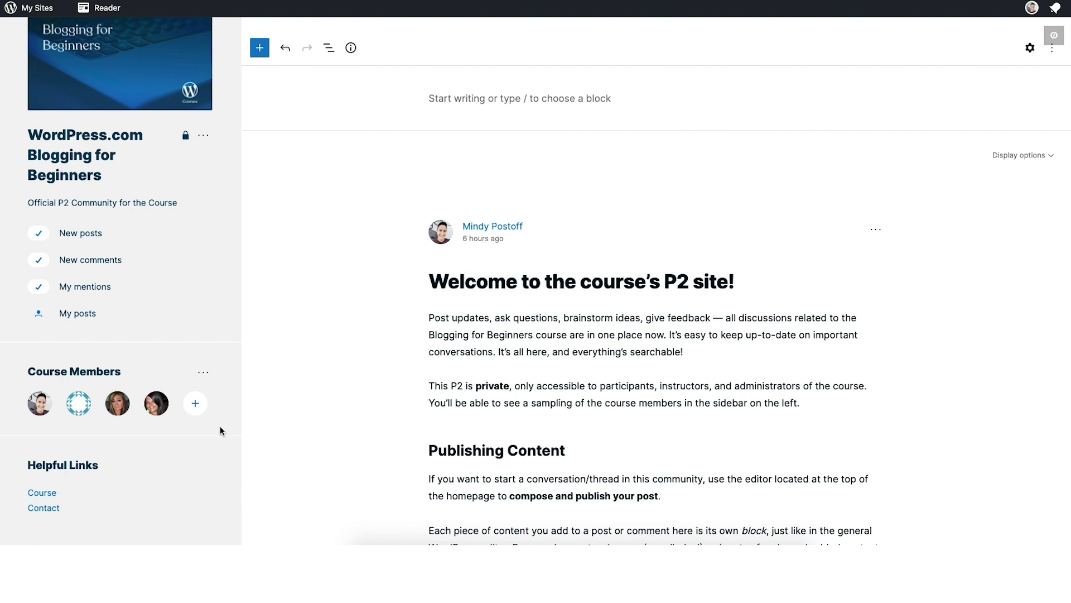
scroll(223, 430, "down", 1)
scroll(226, 424, "down", 3)
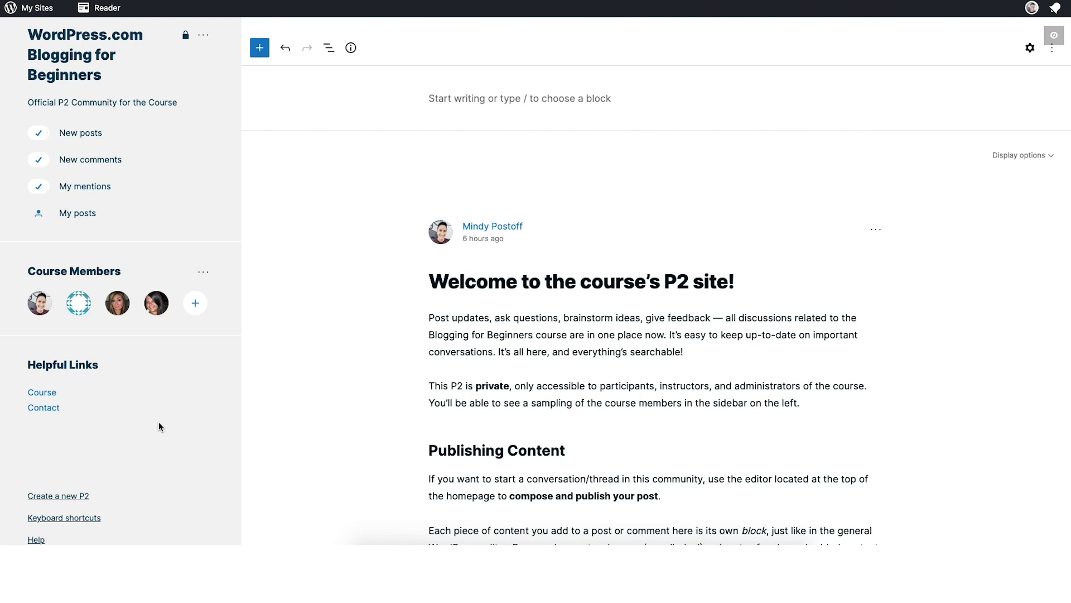
Scroll down past Publishing Content until the More tips section is visible
scroll(155, 424, "up", 5)
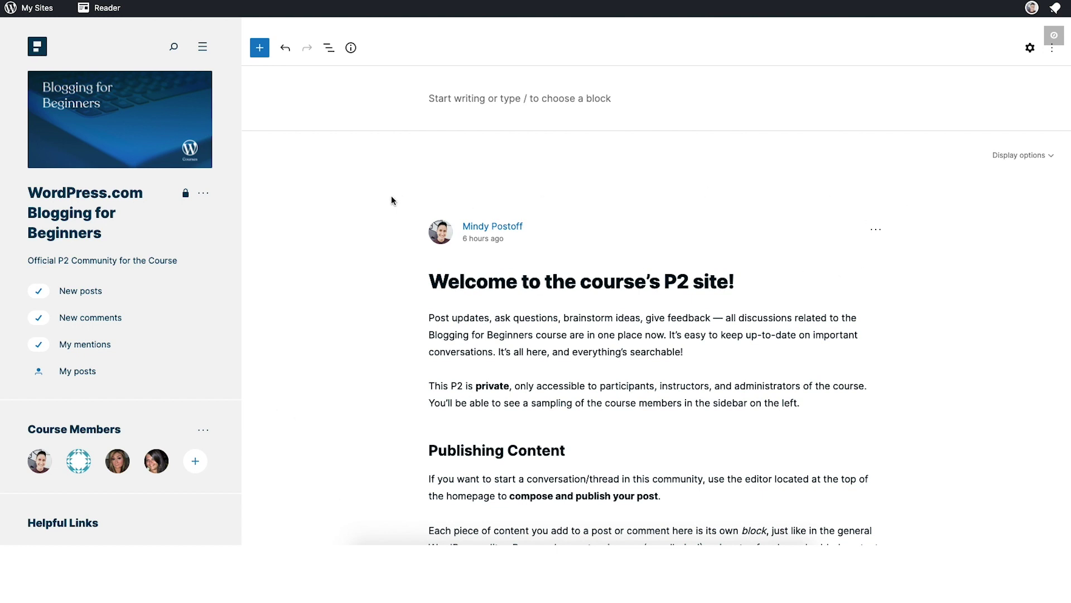
scroll(371, 489, "down", 1)
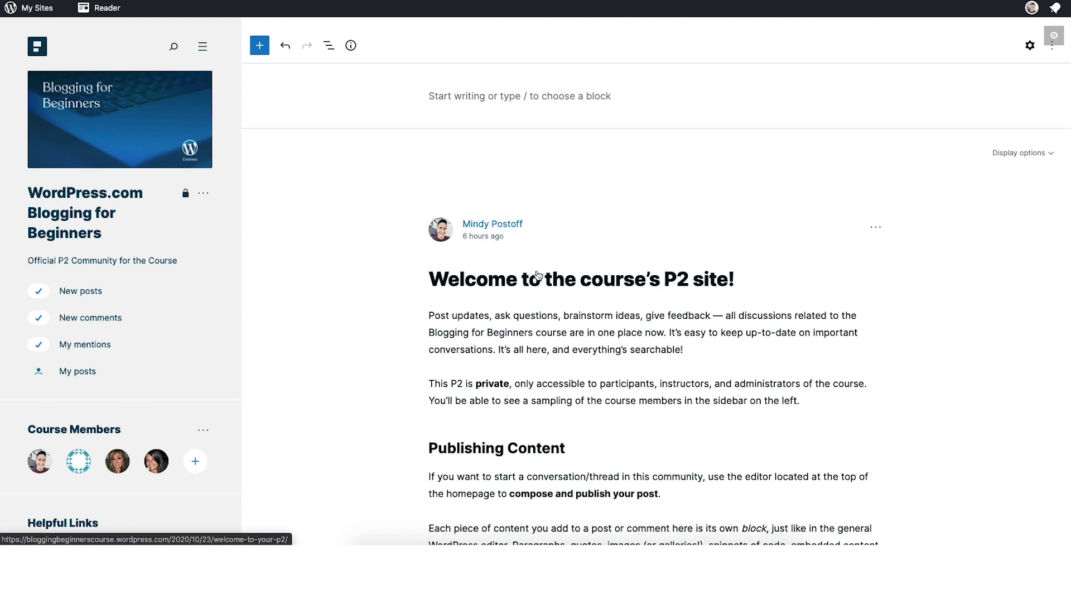
scroll(614, 265, "down", 1)
scroll(406, 306, "down", 5)
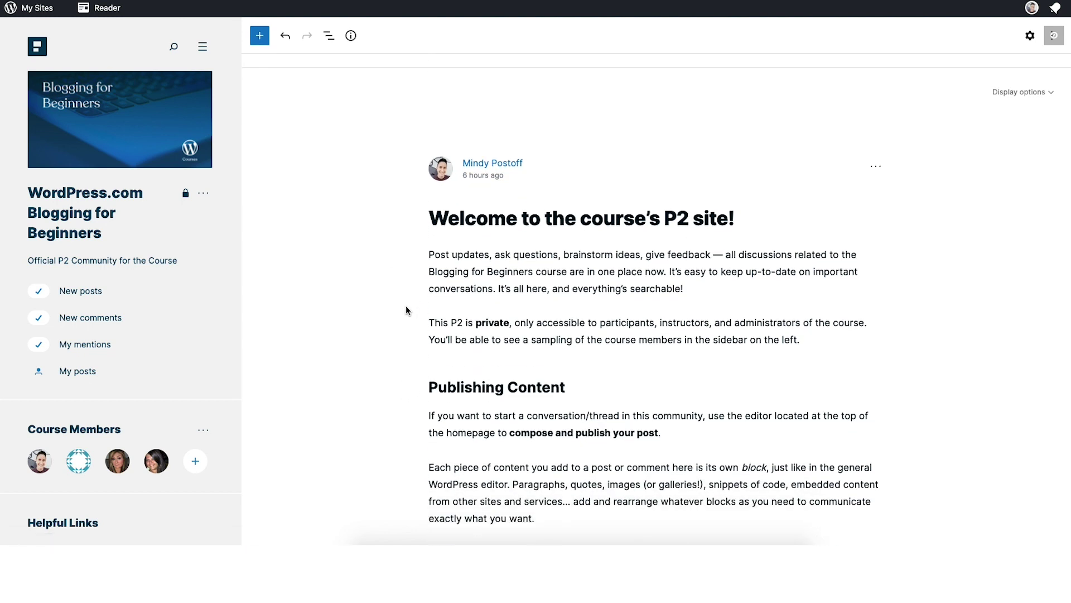
scroll(405, 313, "down", 5)
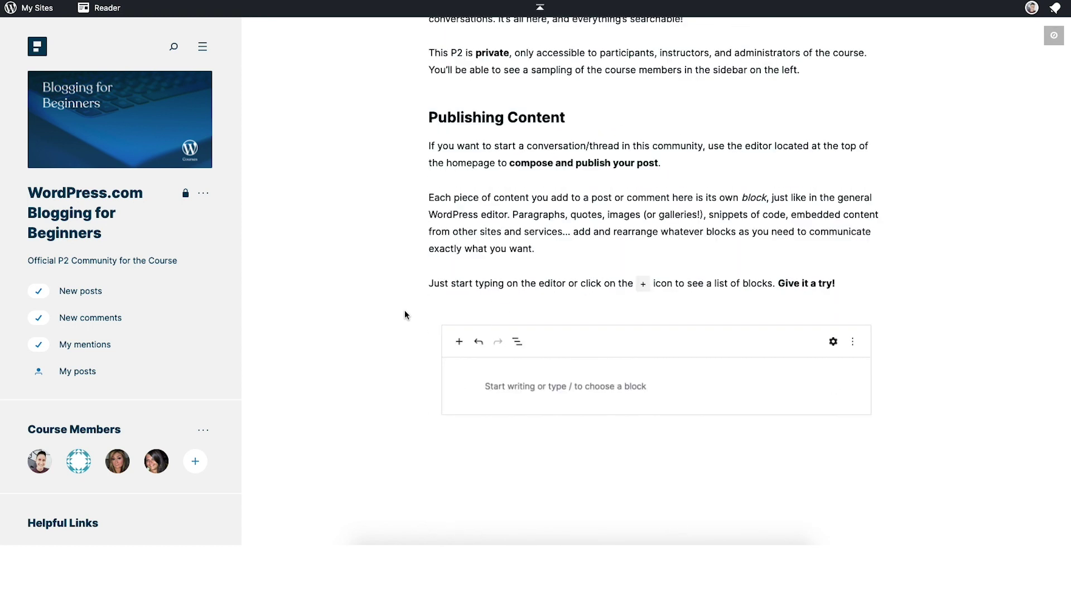
scroll(404, 312, "down", 7)
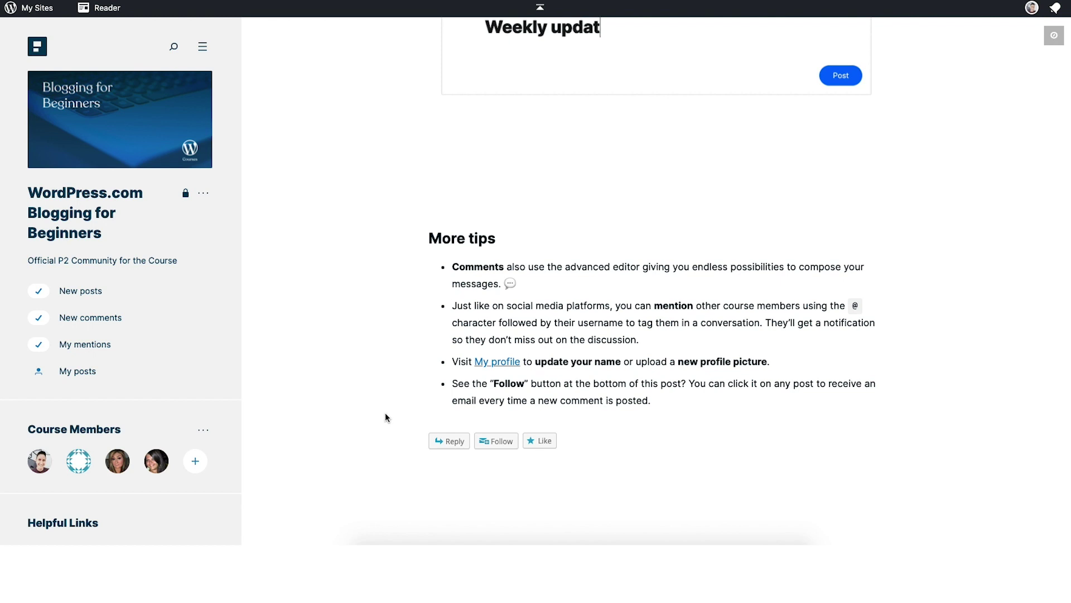
Start and discard a reply on the welcome post, then enter 'Weekly update' in the editor
left_click(448, 441)
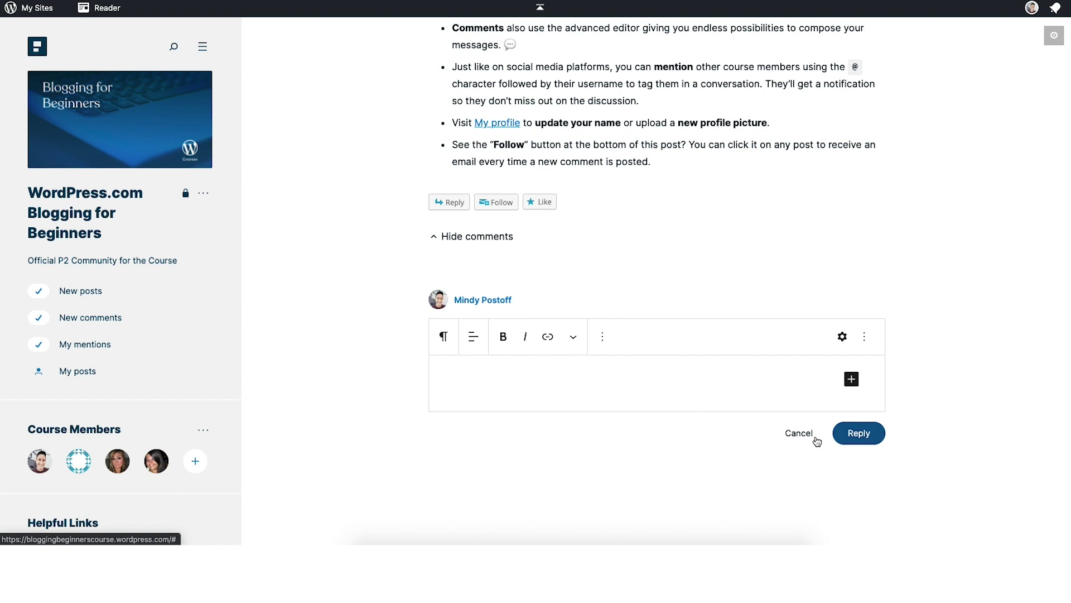
left_click(795, 433)
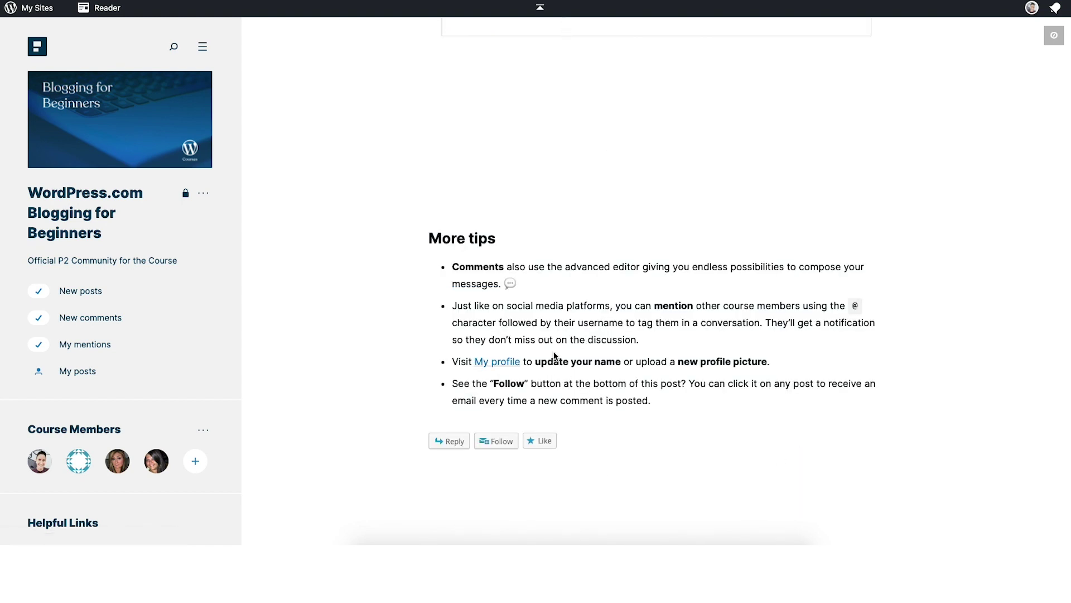
type("Weekly")
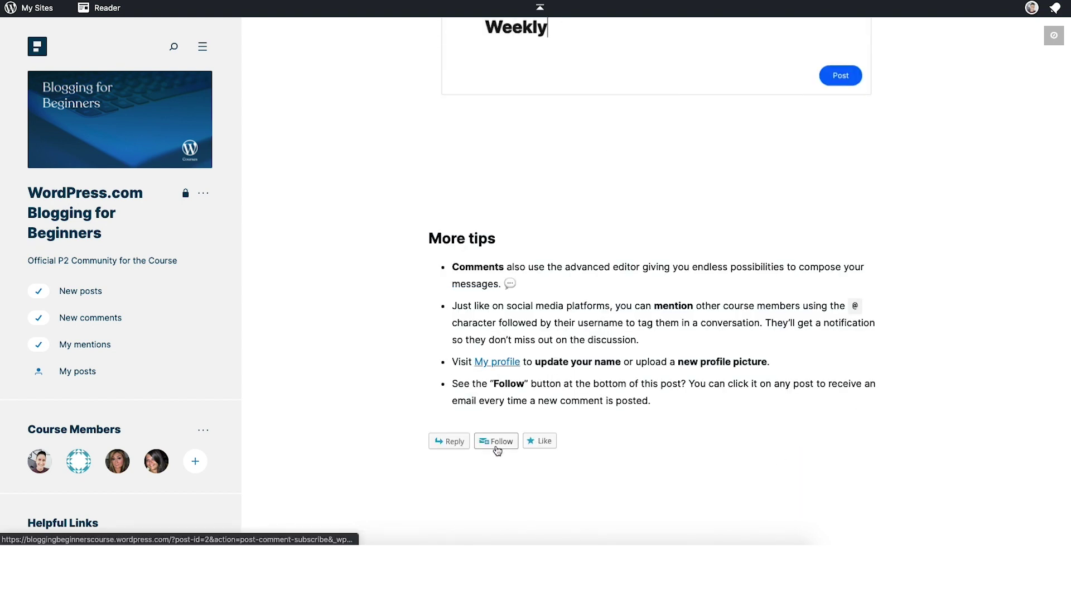
type(" update")
key("Return")
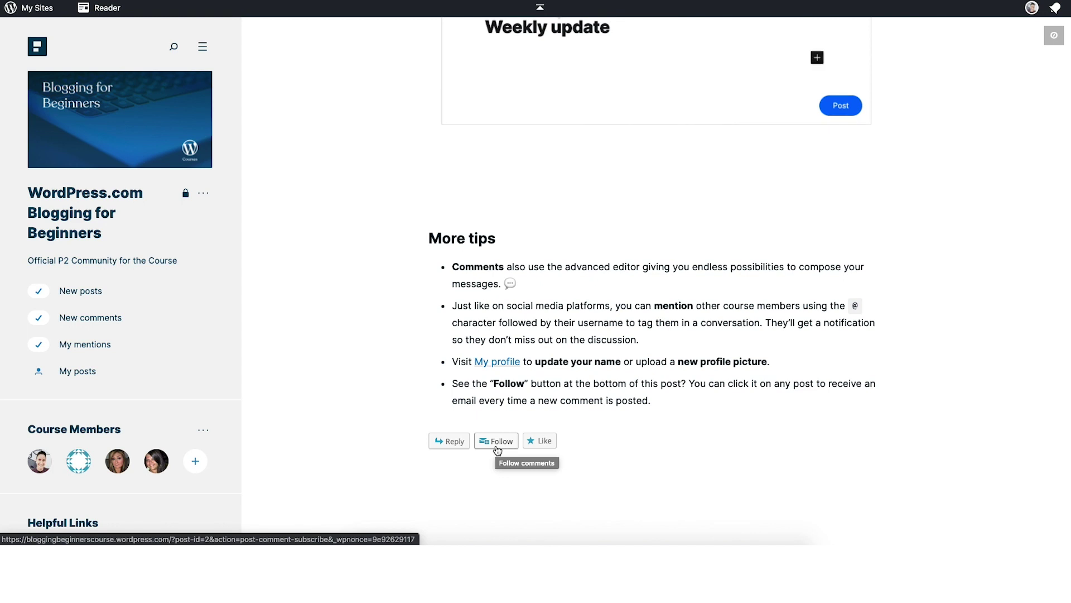
left_click(816, 58)
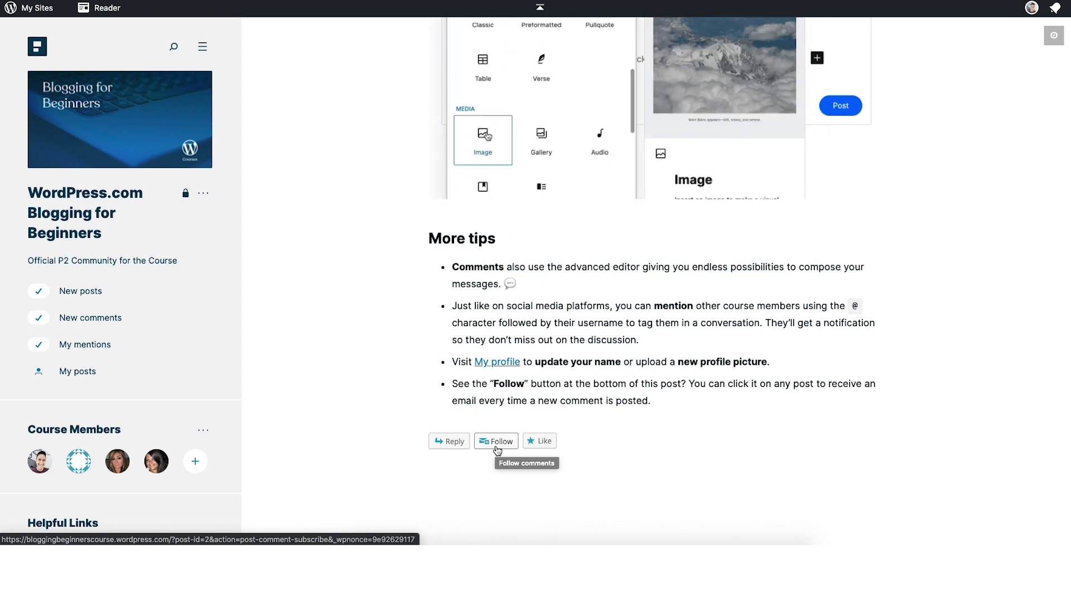
Follow and then unfollow the welcome post's comments, and scroll back to the top
left_click(497, 442)
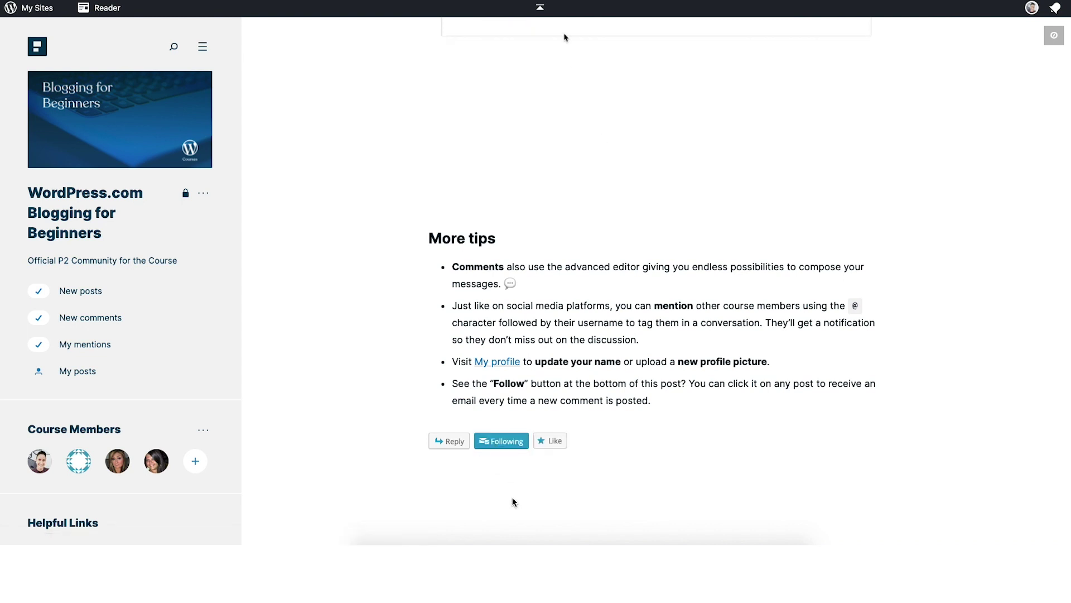
left_click(499, 442)
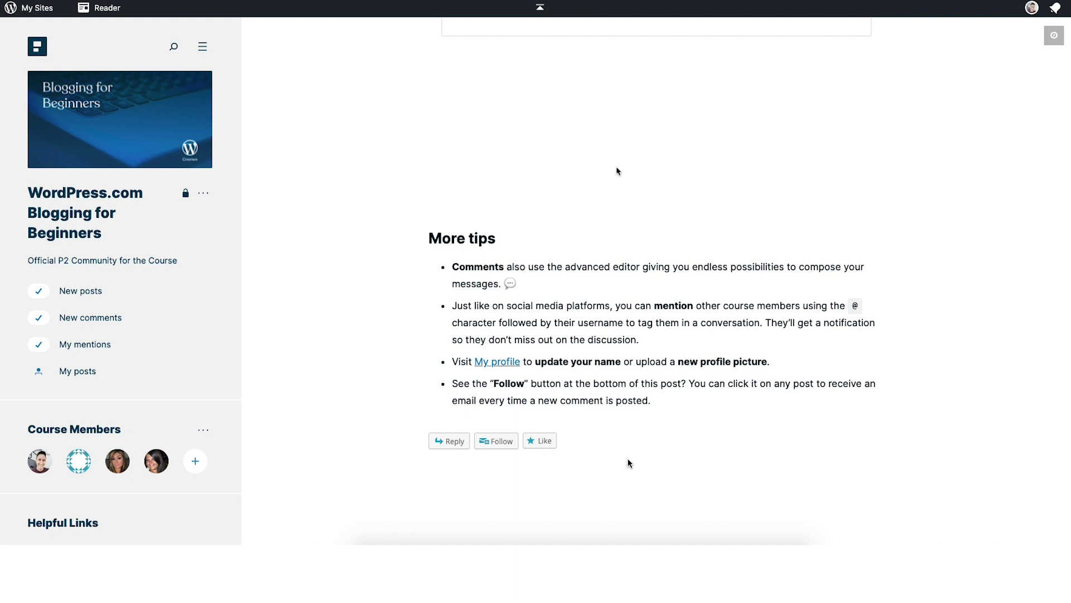
scroll(628, 463, "up", 15)
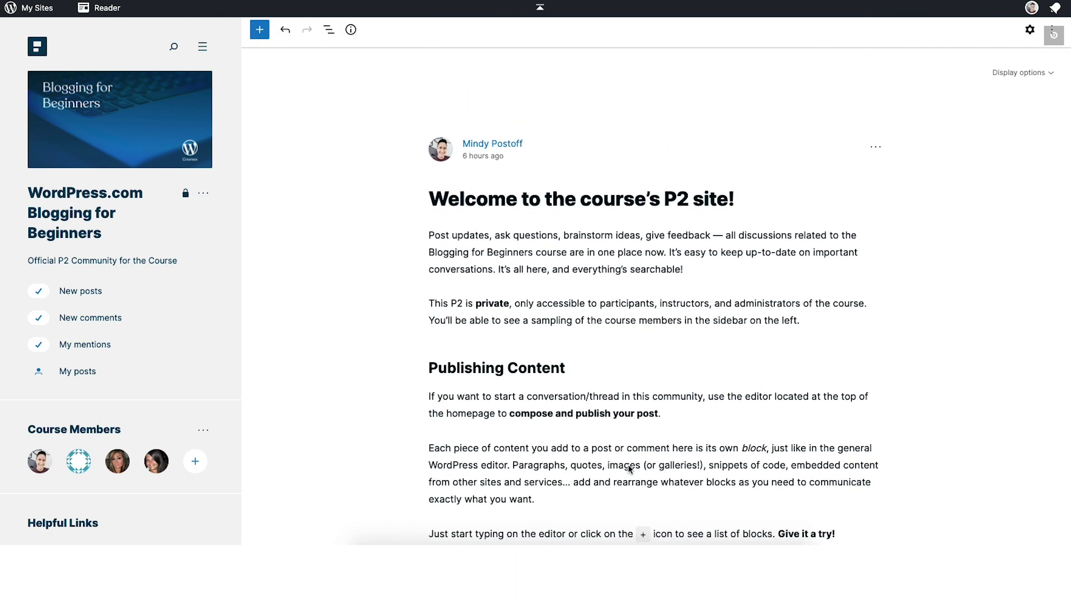
Start a new post titled 'Best Domain Name?' with an empty body line below the title
scroll(628, 465, "up", 2)
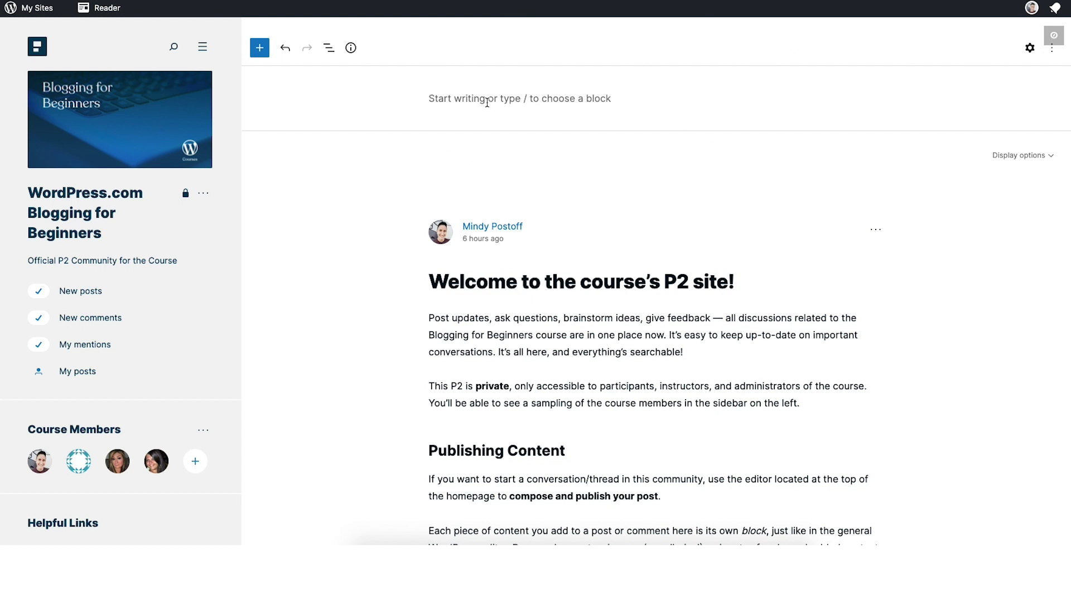
left_click(449, 98)
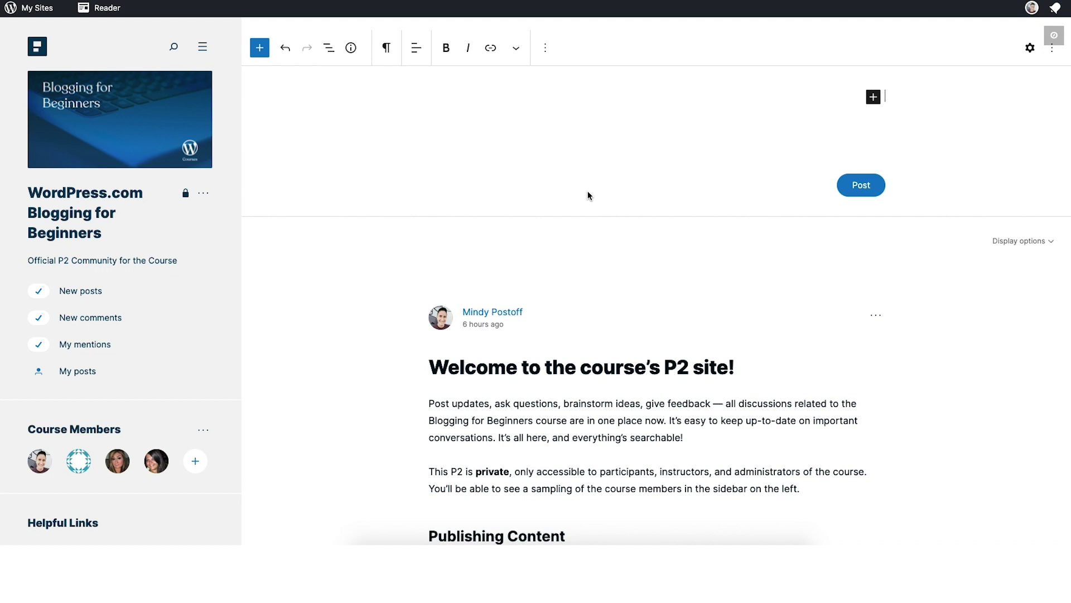
left_click(533, 109)
type("Best Domain D")
key("BackSpace")
type("Name?")
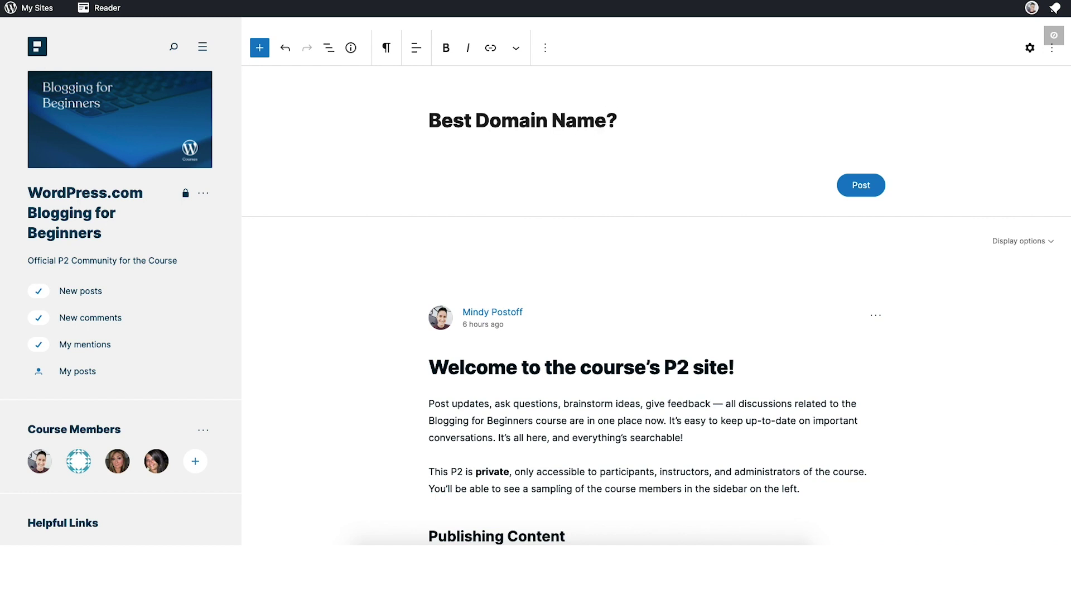
key("Return")
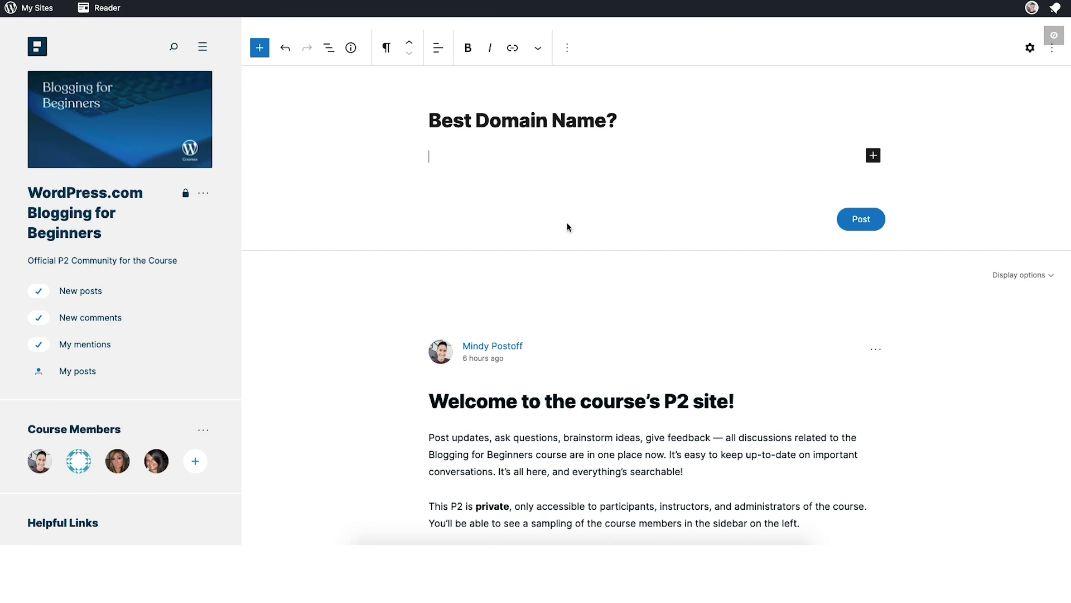
left_click(873, 158)
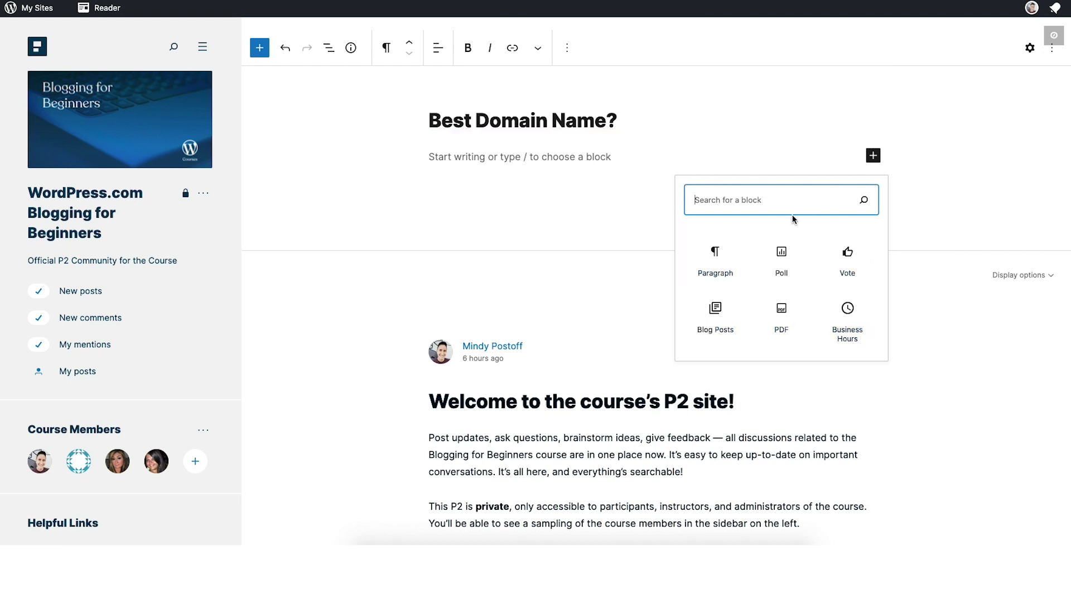
type("imag")
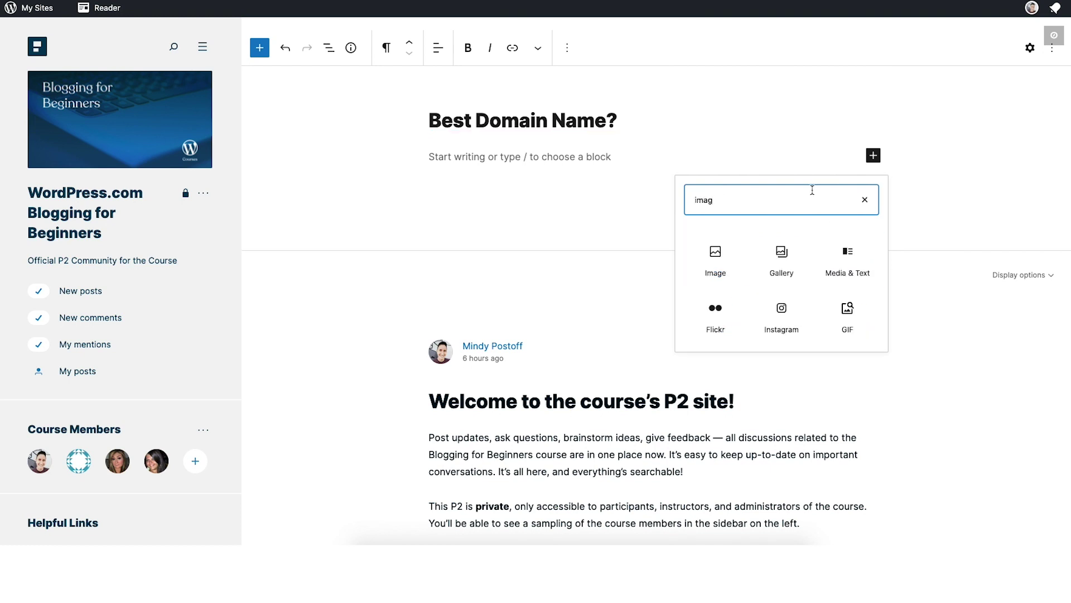
left_click(865, 200)
left_click(527, 158)
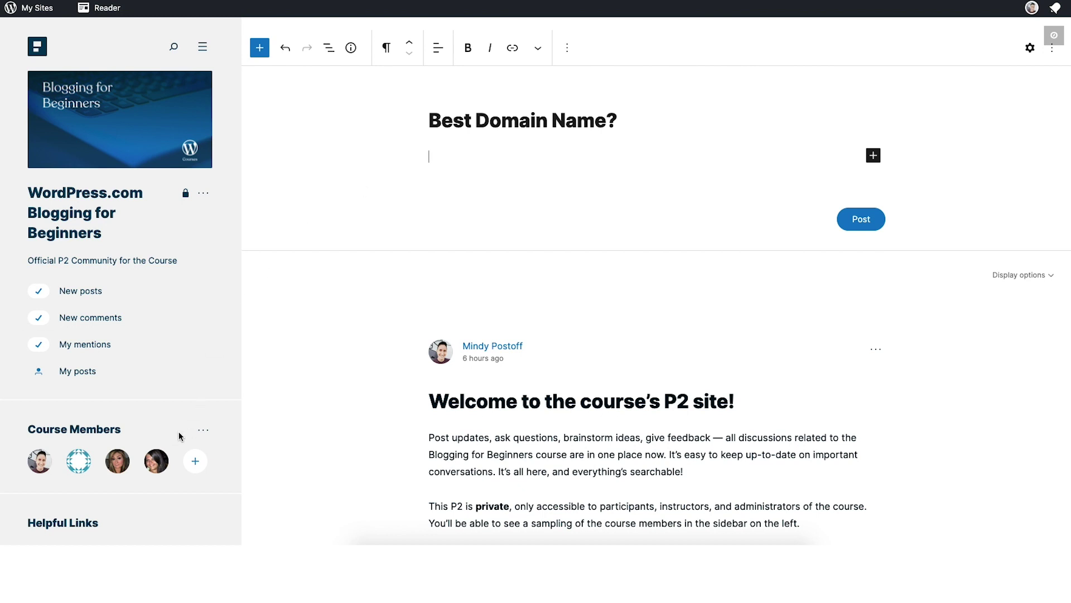
@-mention the course member and ask 'we were talking about the best domain. What are your ideas?'
mouse_move(156, 461)
type("@megan")
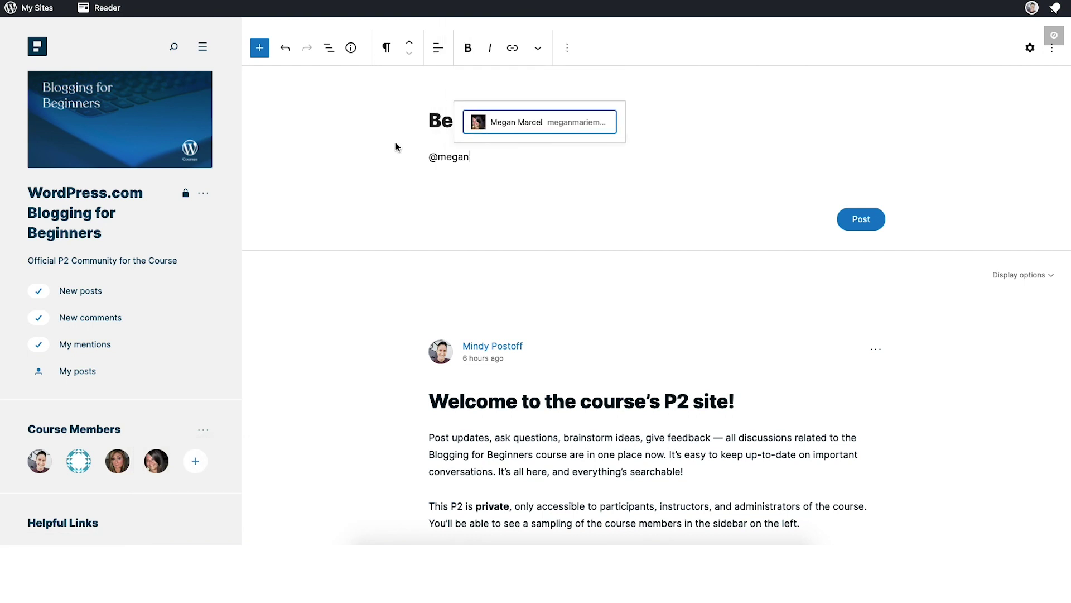
key("Return")
key("BackSpace")
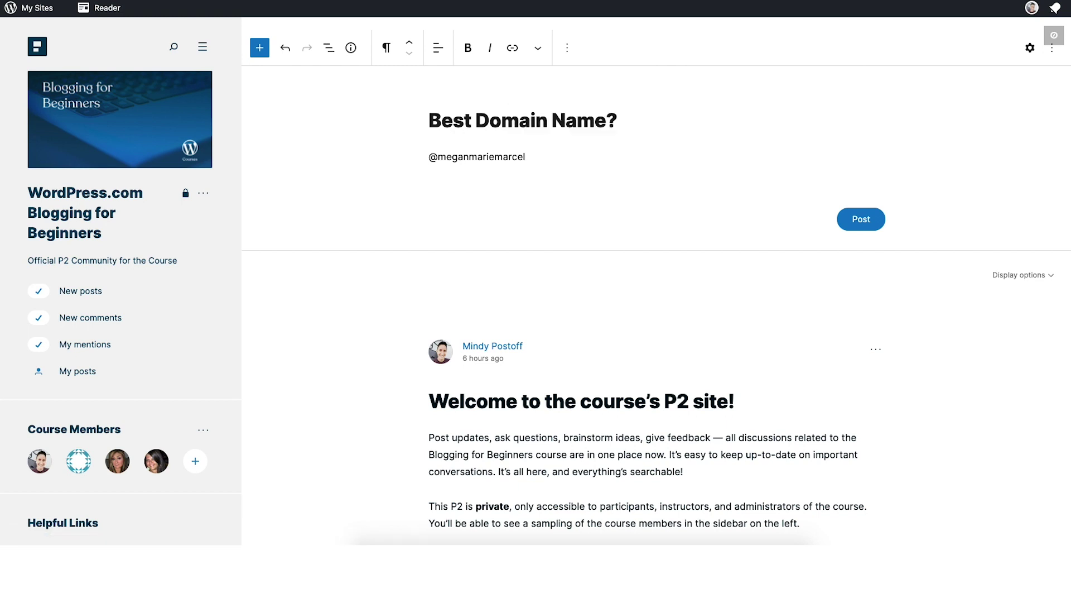
type("we were ")
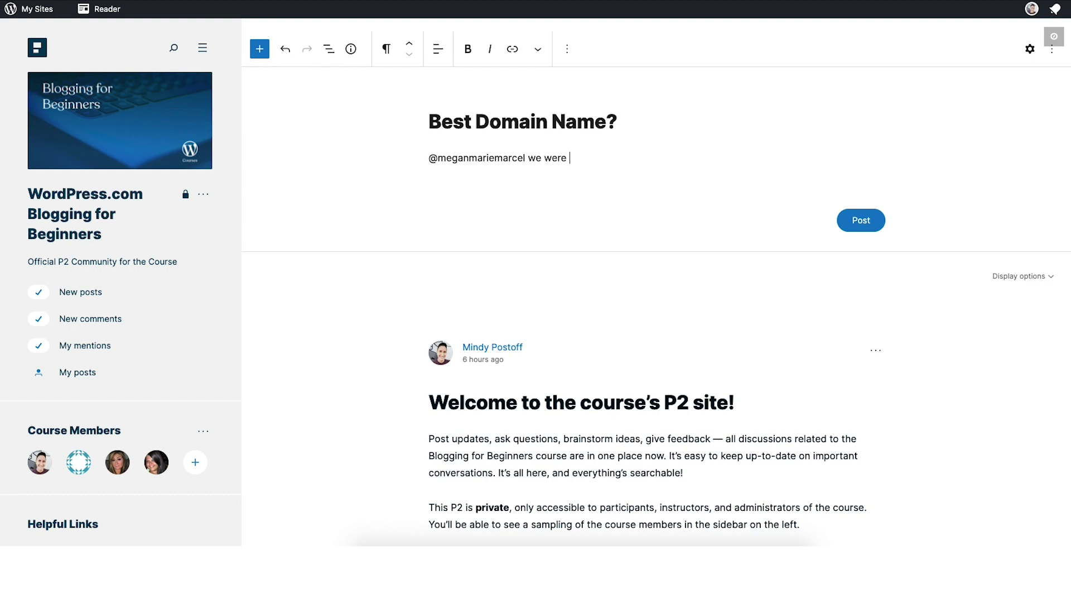
type("talking about the best ")
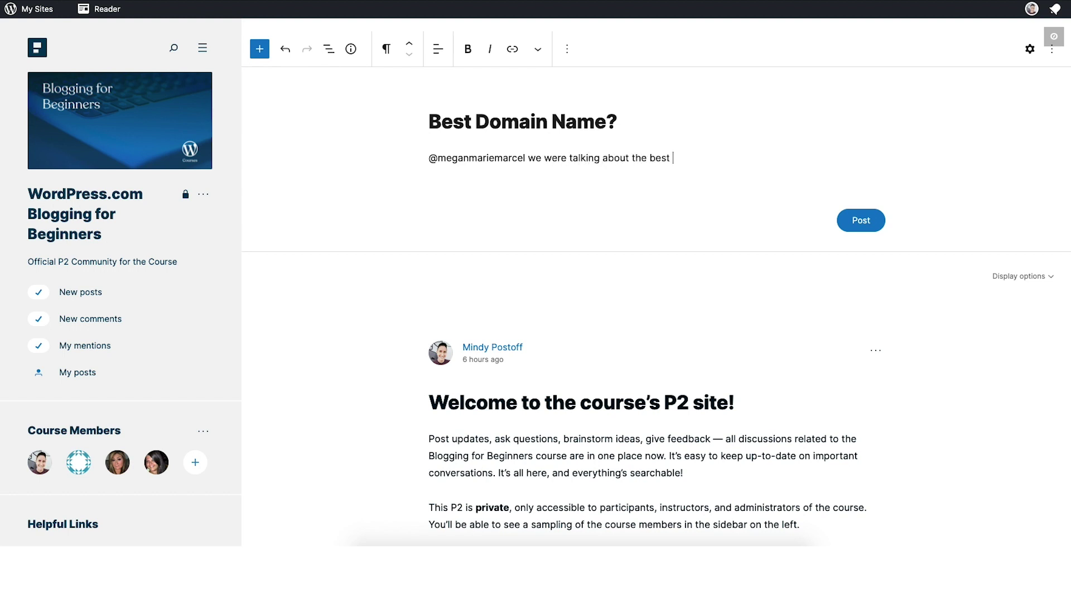
type("domain. What are your ideas?")
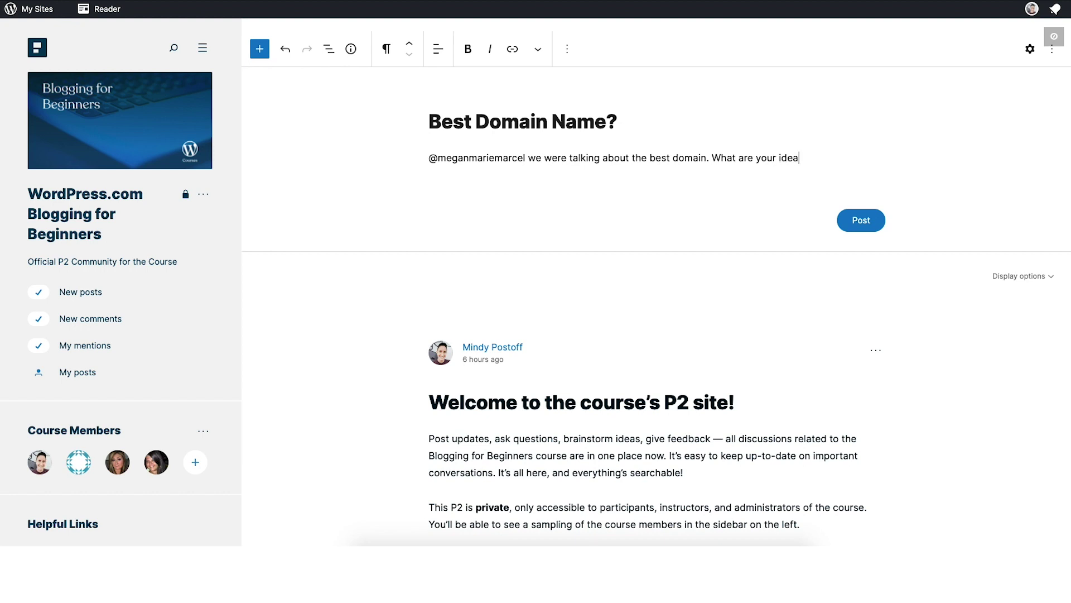